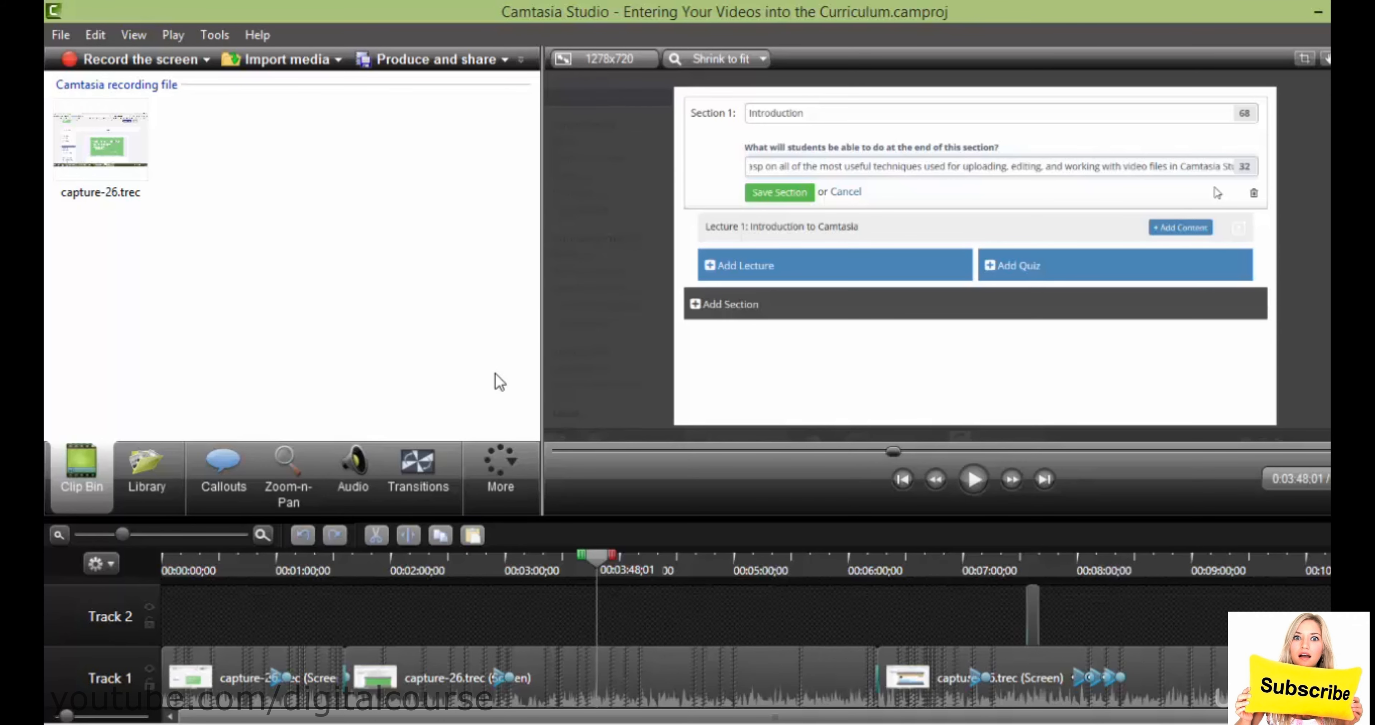
- Import the images me portrait and IMG_20150730_103307039 into the Clip Bin
left_click(286, 63)
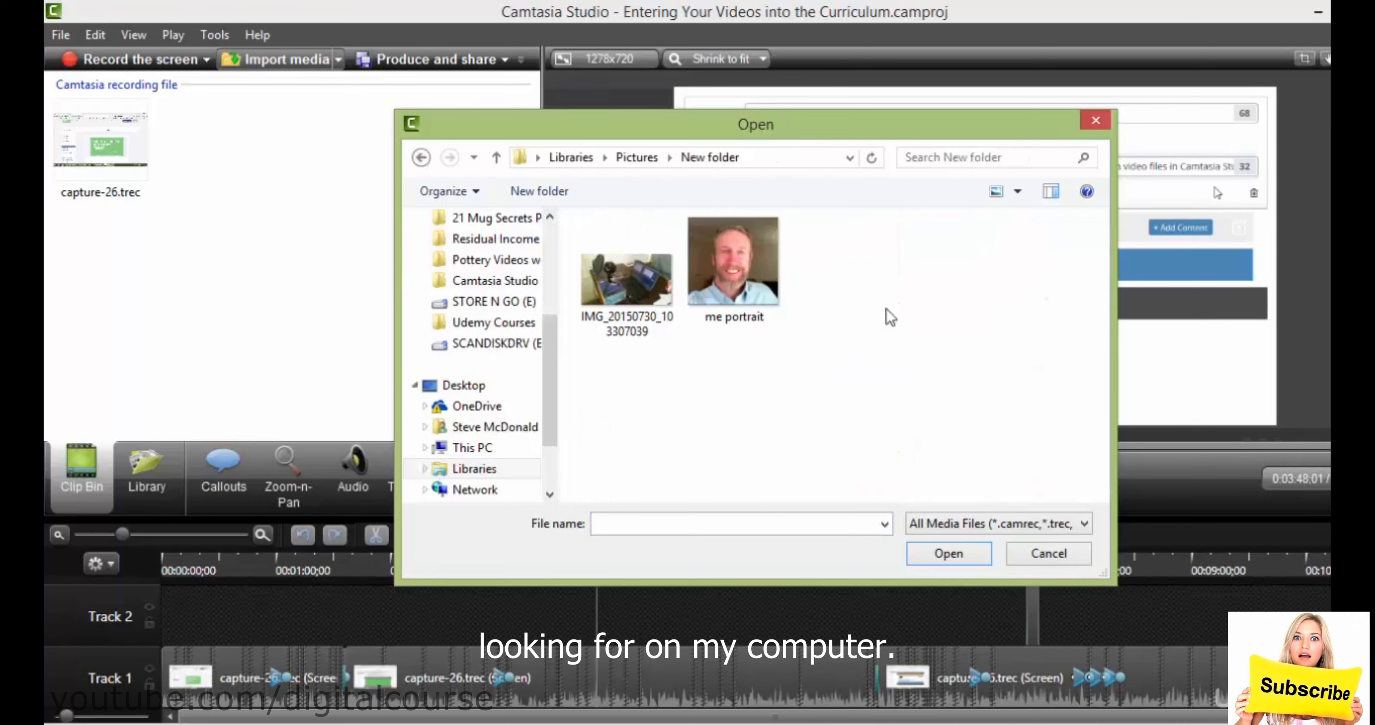
left_click(730, 285)
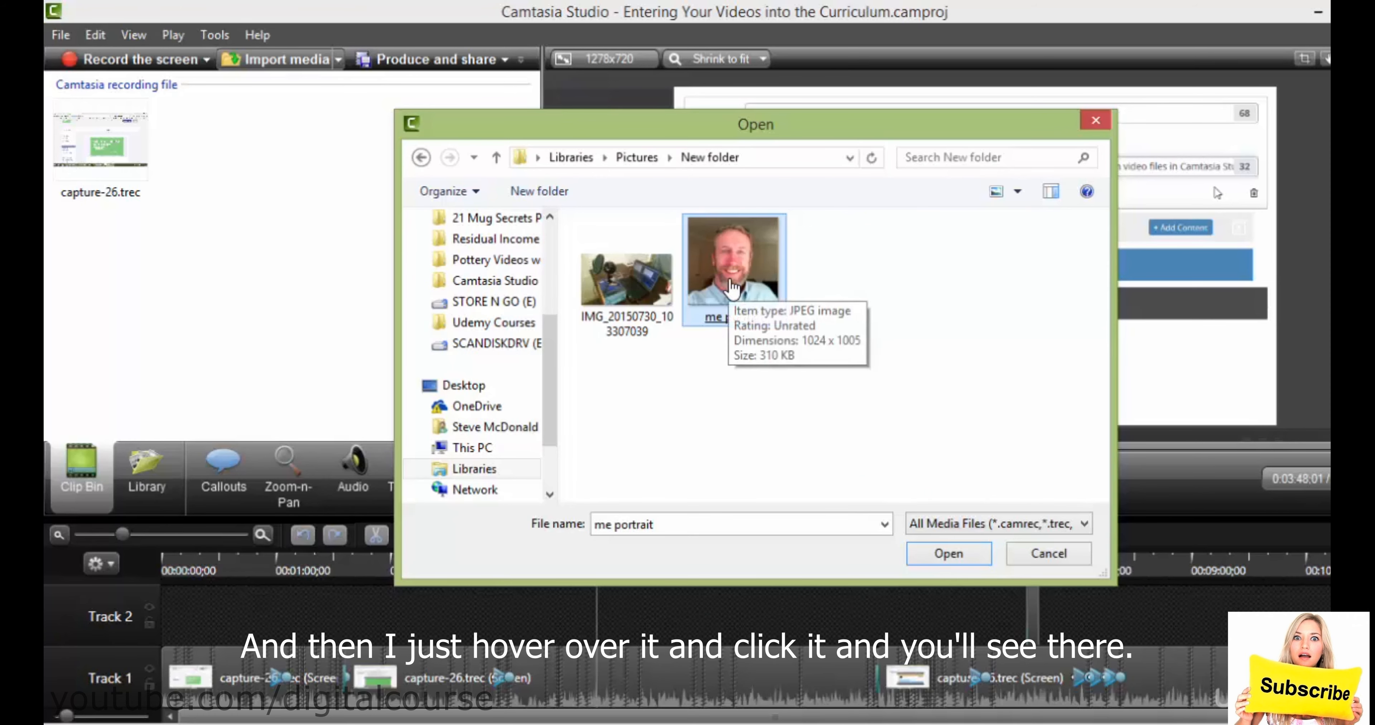
double_click(731, 287)
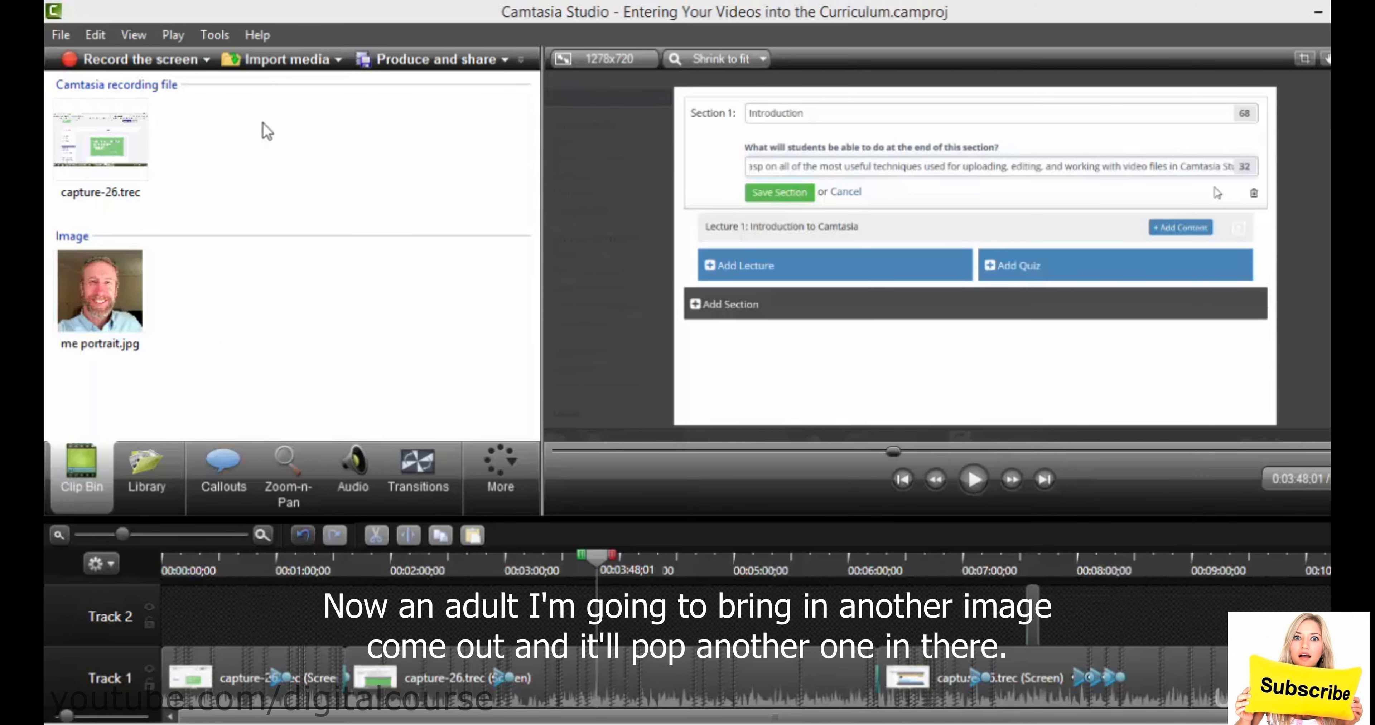
left_click(274, 62)
left_click(621, 293)
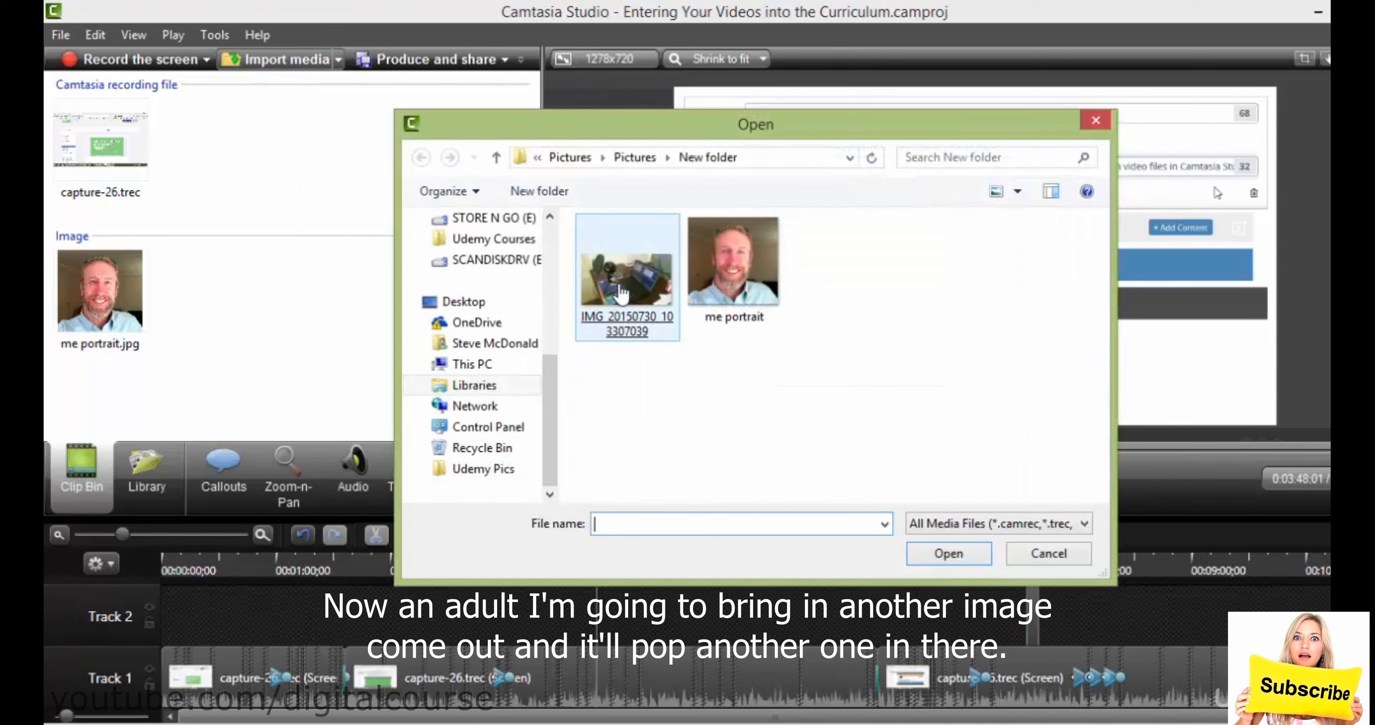
double_click(621, 293)
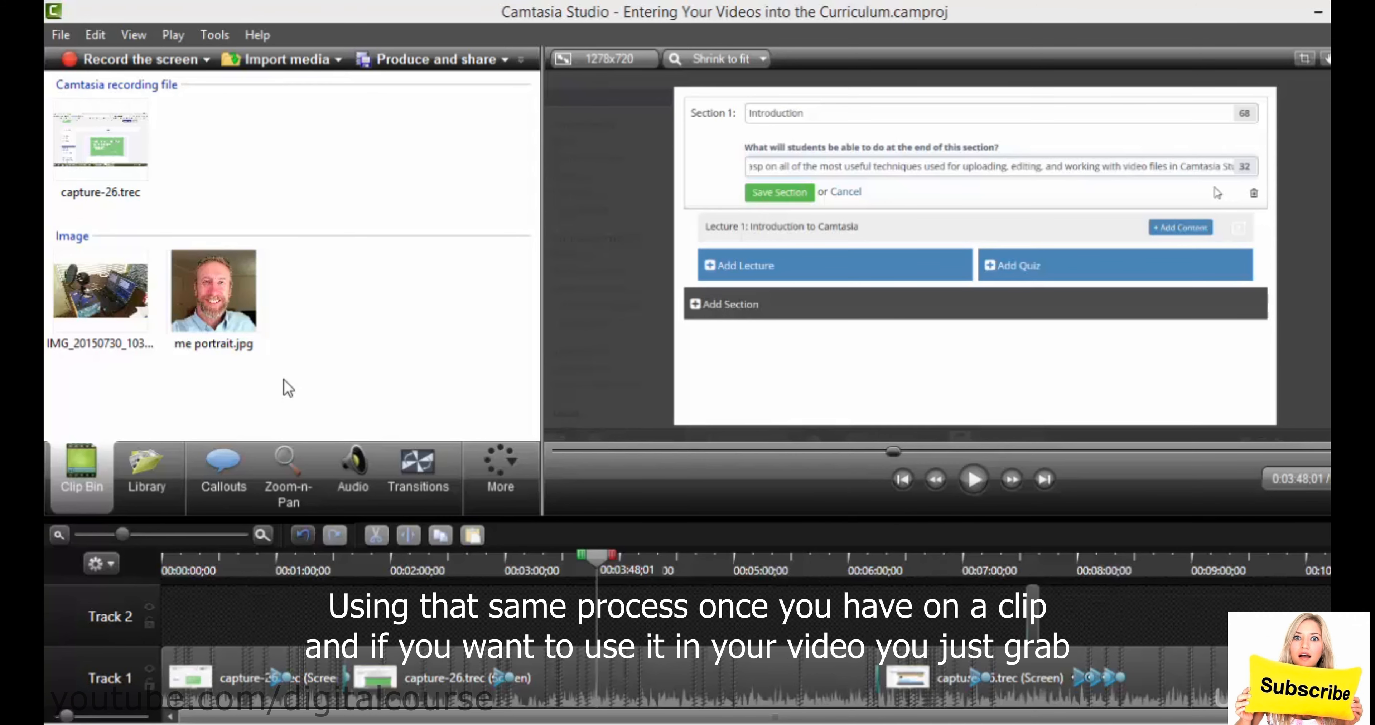
- Place me portrait.jpg and the IMG_20150730_103307039 photo on Track 2, one on each side of the playhead
left_click(211, 292)
left_click_drag(210, 292, 597, 587)
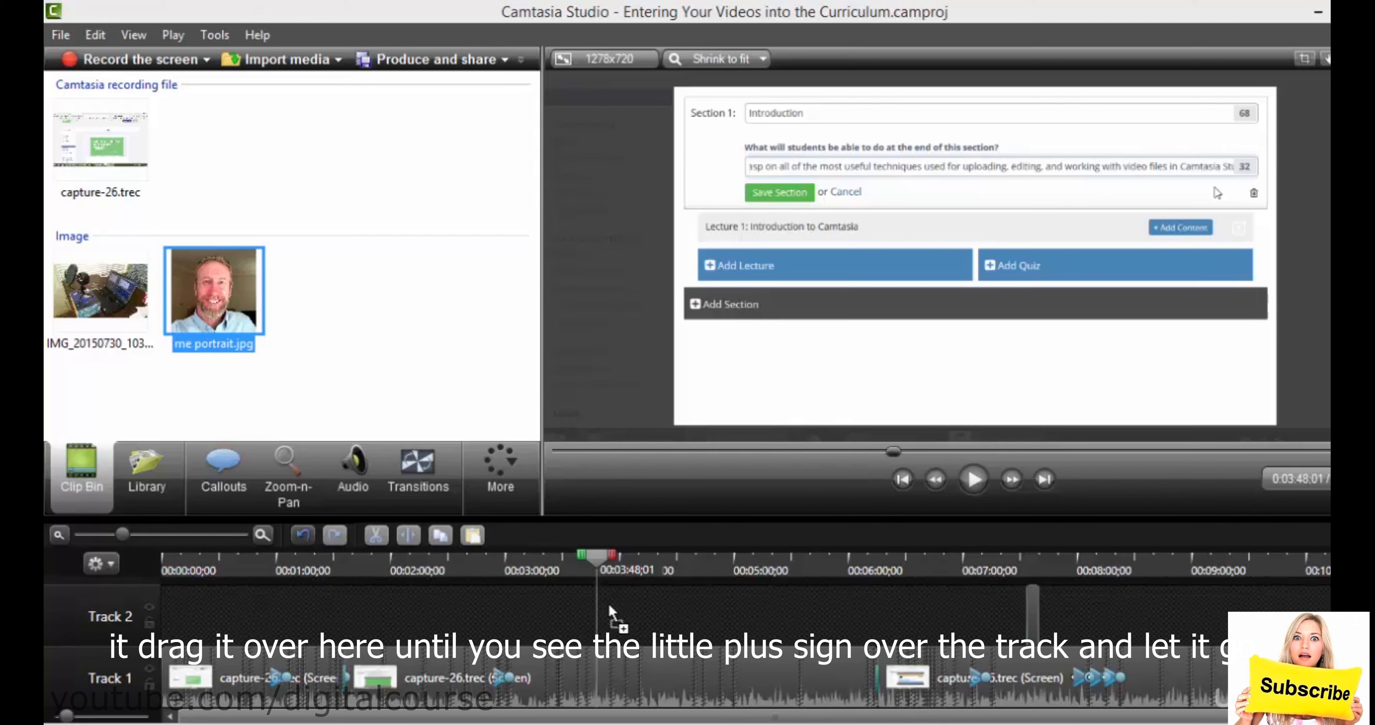
left_click_drag(608, 602, 608, 603)
left_click(88, 285)
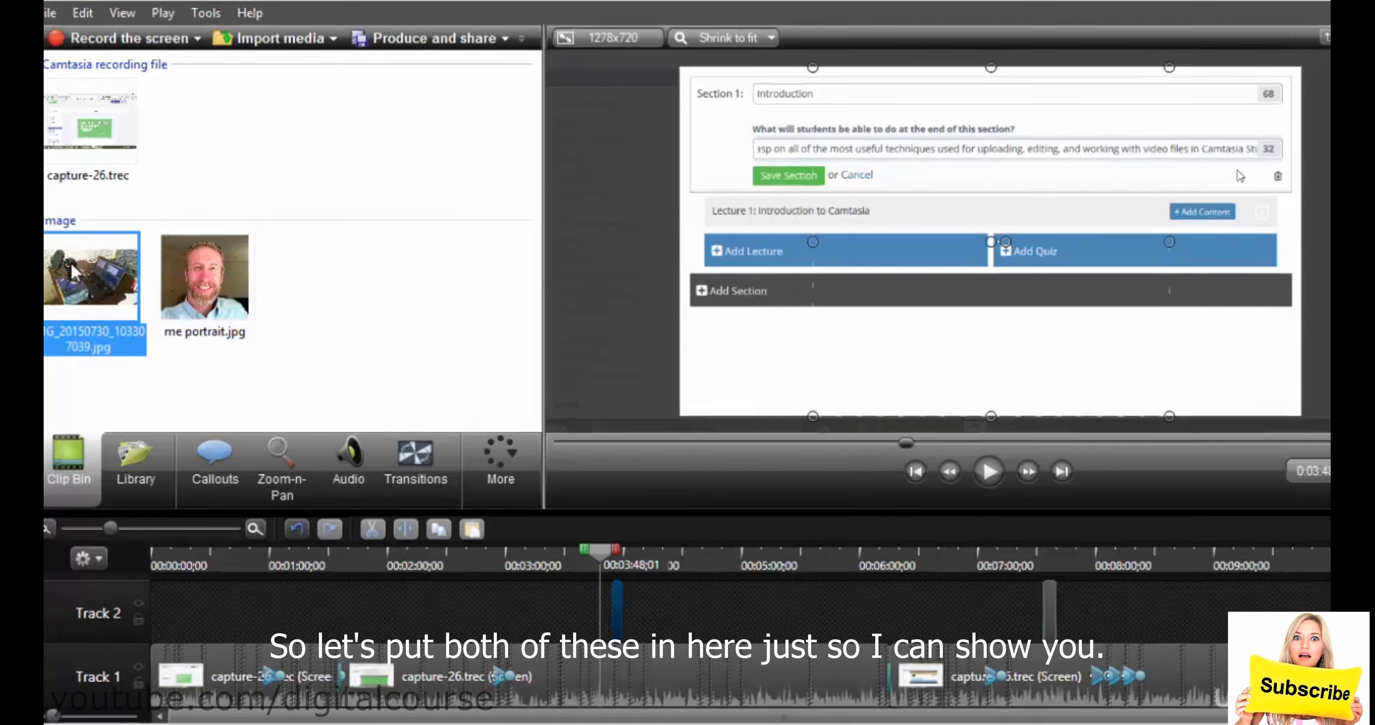
left_click_drag(75, 272, 588, 618)
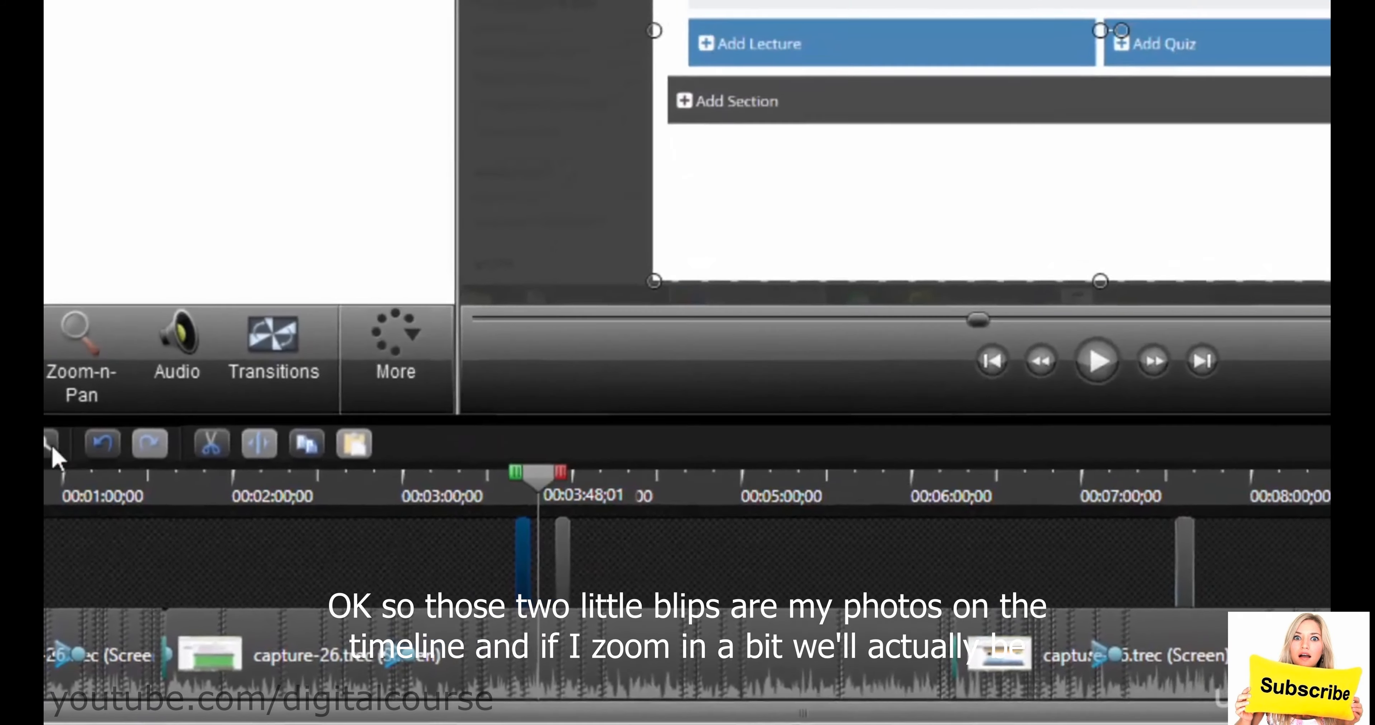
- Examine the two image clips on Track 2 at a larger timeline scale and scrub the playhead through them
left_click(53, 356)
left_click(53, 489)
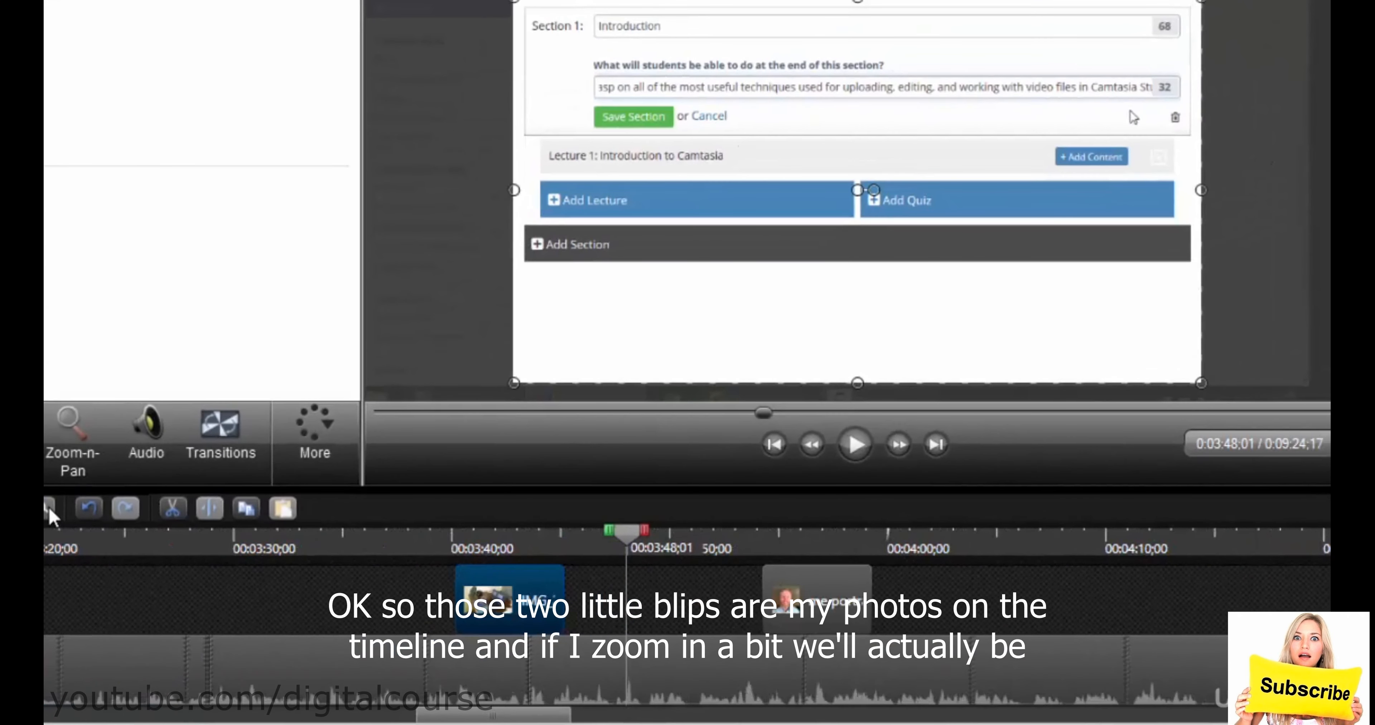
left_click(51, 513)
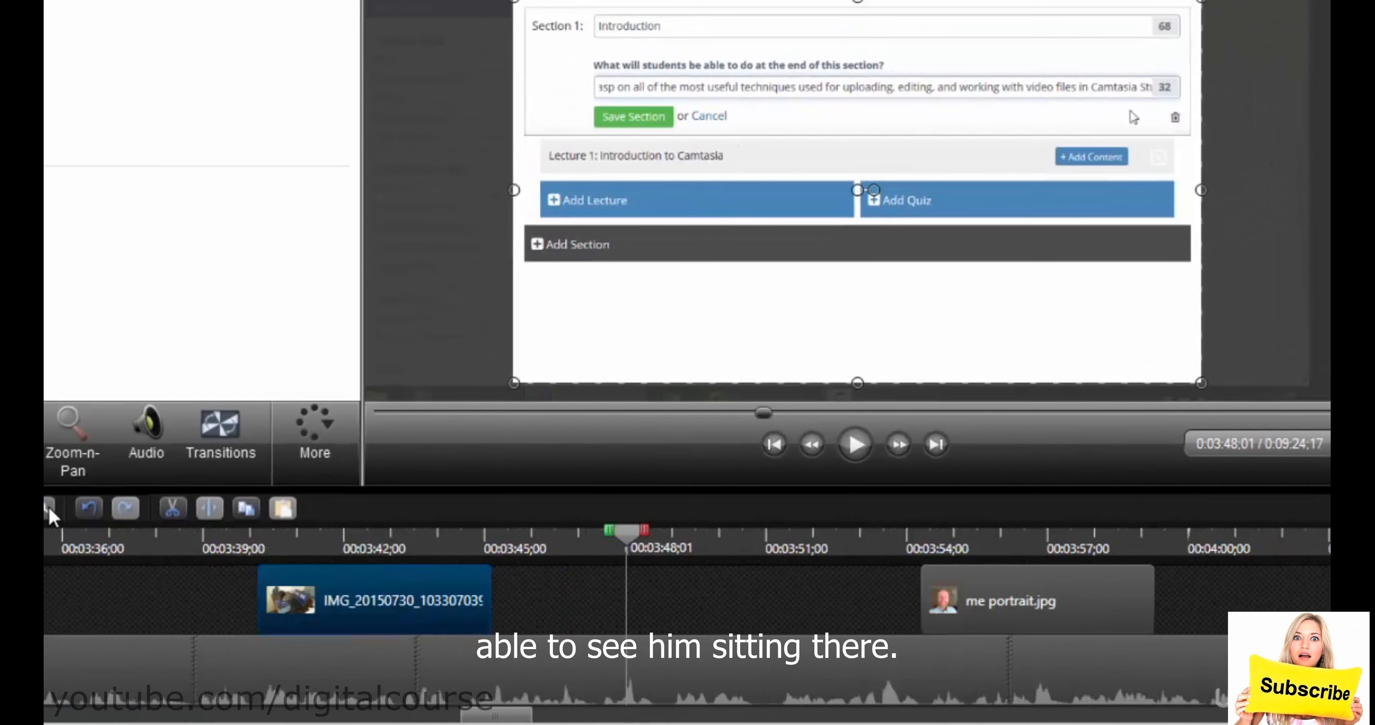
left_click_drag(622, 535, 1210, 491)
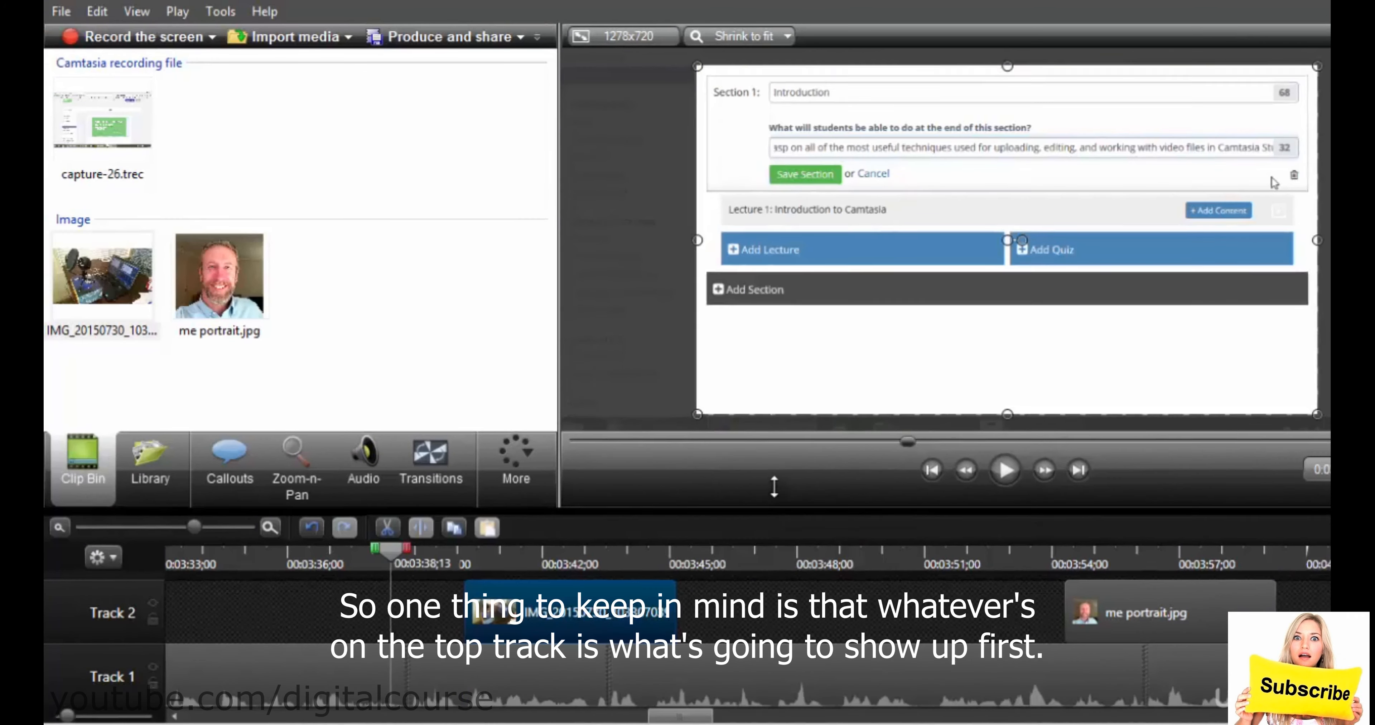
- Enlarge the timeline area, stack me portrait.jpg on a new Track 3 above the computer photo, and scrub over the overlap
left_click_drag(773, 487, 773, 433)
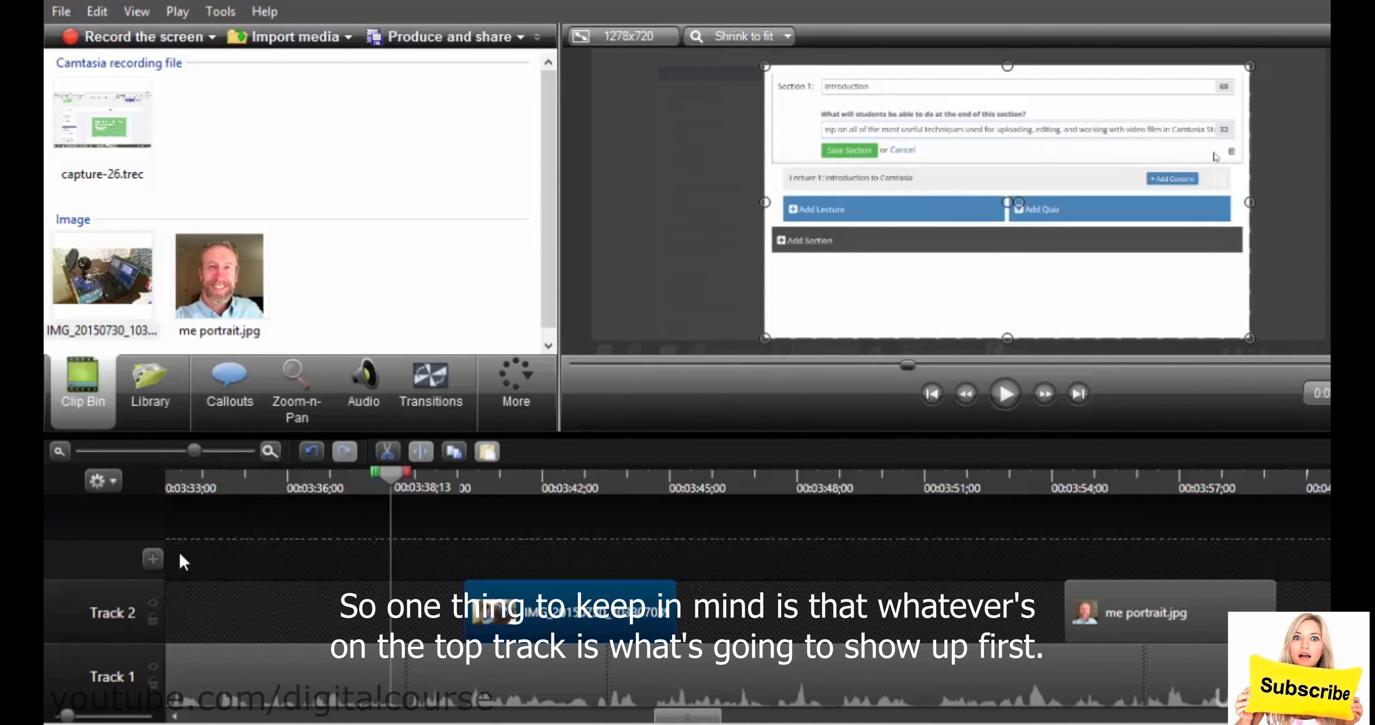
left_click_drag(1121, 619, 608, 536)
left_click_drag(385, 475, 767, 497)
- Swap the stacked images so the computer photo sits on Track 3 directly above me portrait.jpg on Track 2, and preview the overlap
left_click_drag(602, 528, 801, 667)
left_click_drag(667, 614, 881, 552)
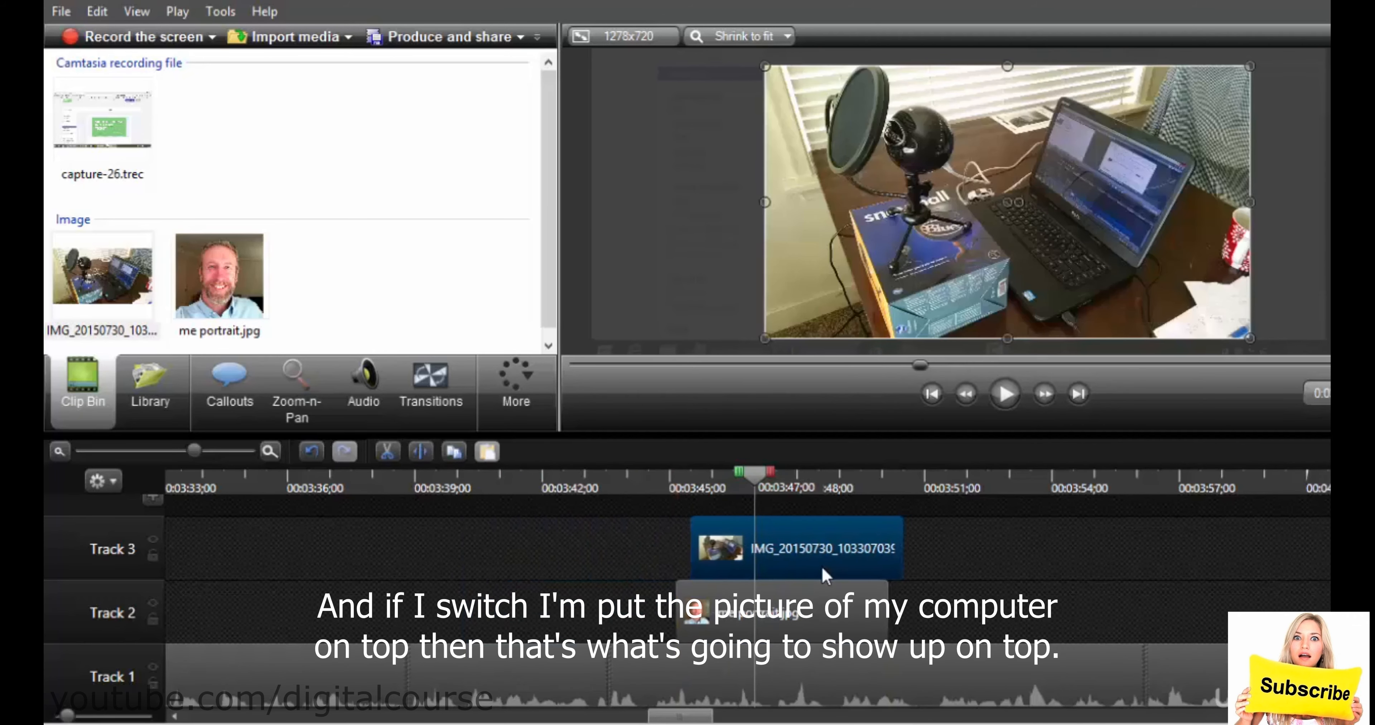
mouse_move(757, 472)
left_mouse_down()
mouse_move(596, 493)
mouse_move(749, 493)
left_mouse_up()
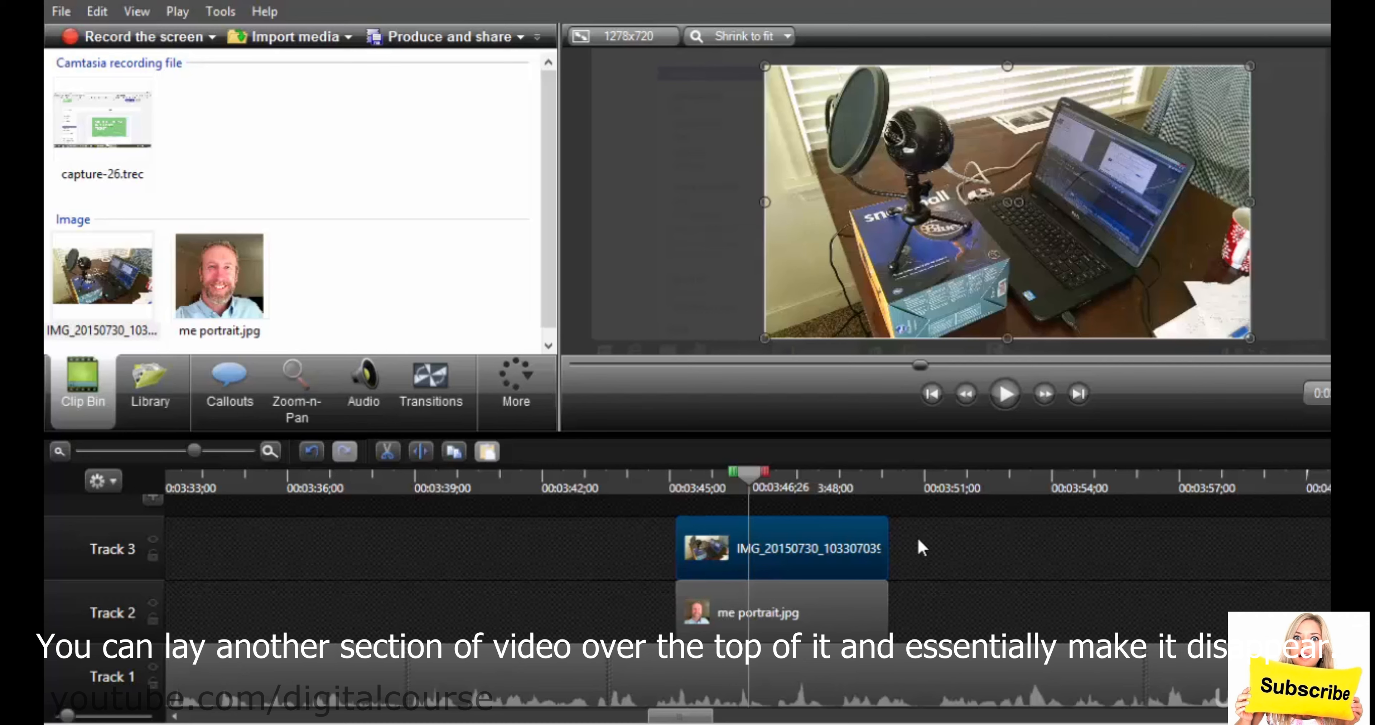
- Delete both image clips from Tracks 3 and 2 and remove me portrait.jpg from the Clip Bin
right_click(809, 536)
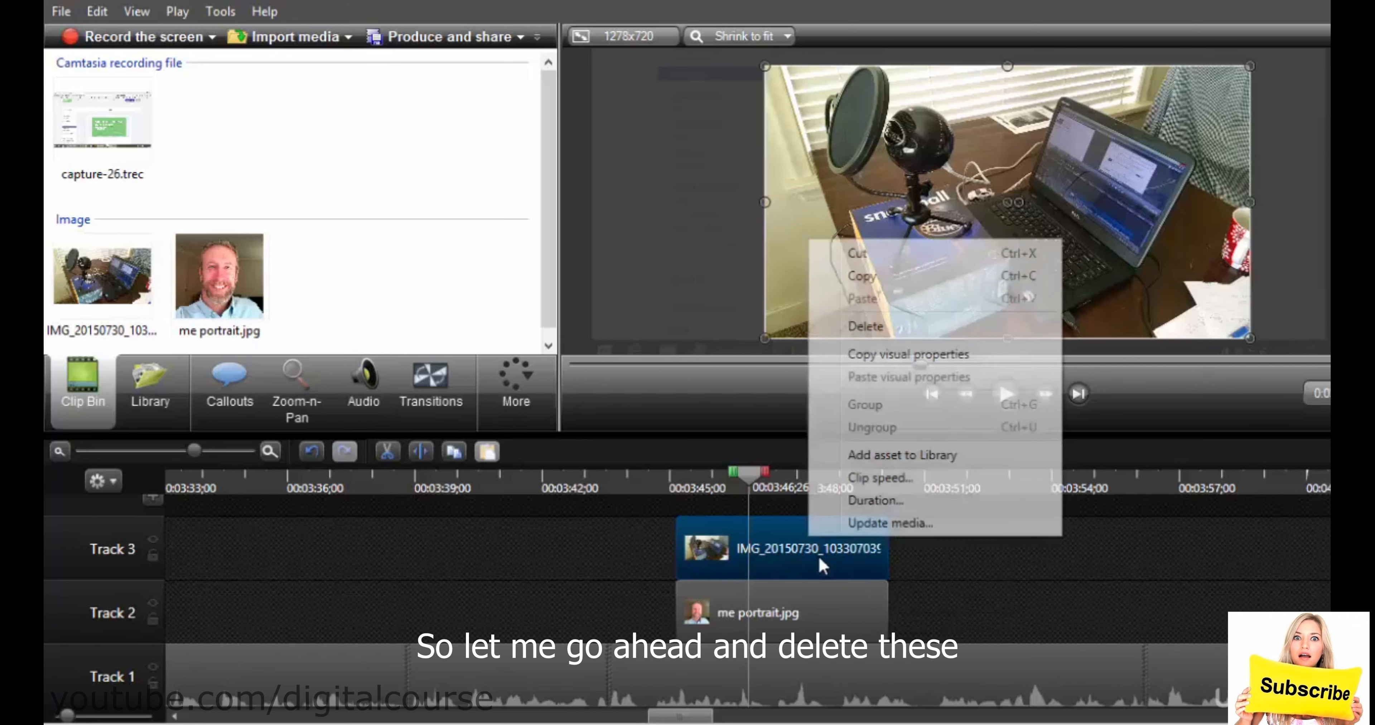
left_click(867, 327)
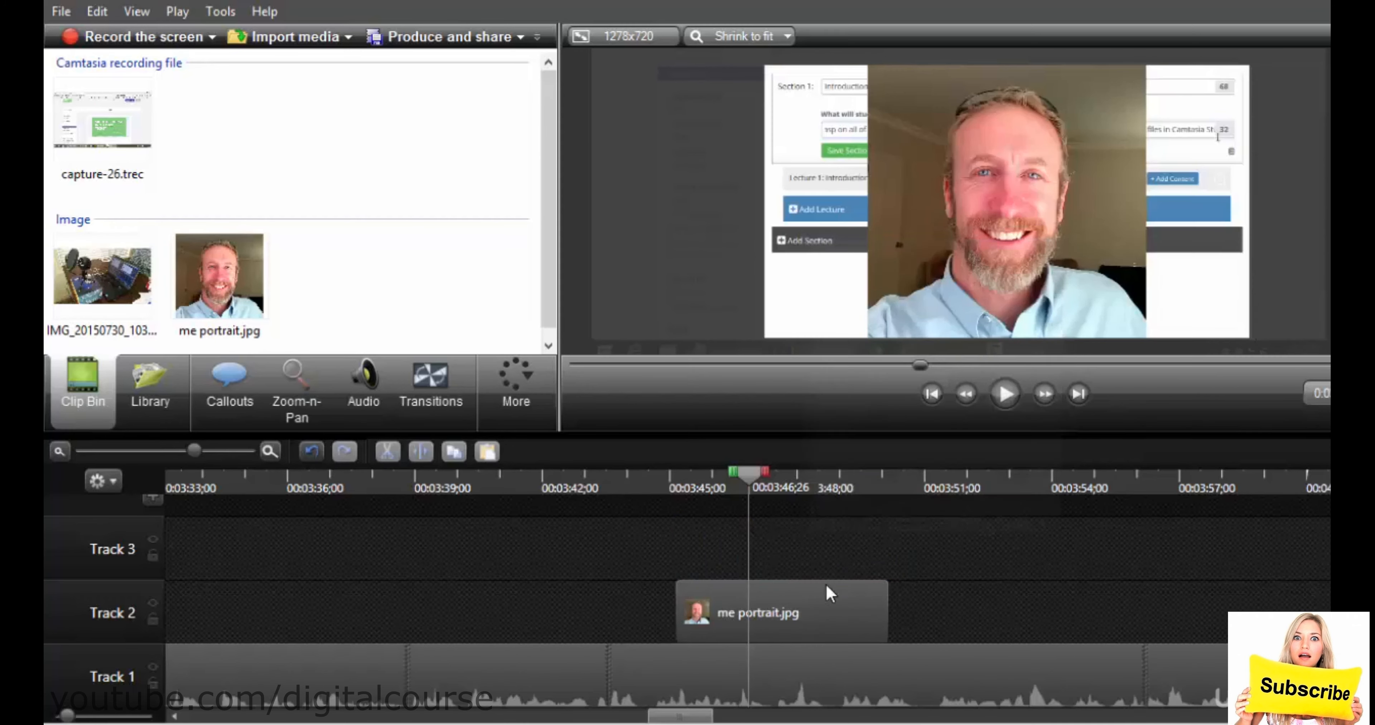
right_click(808, 613)
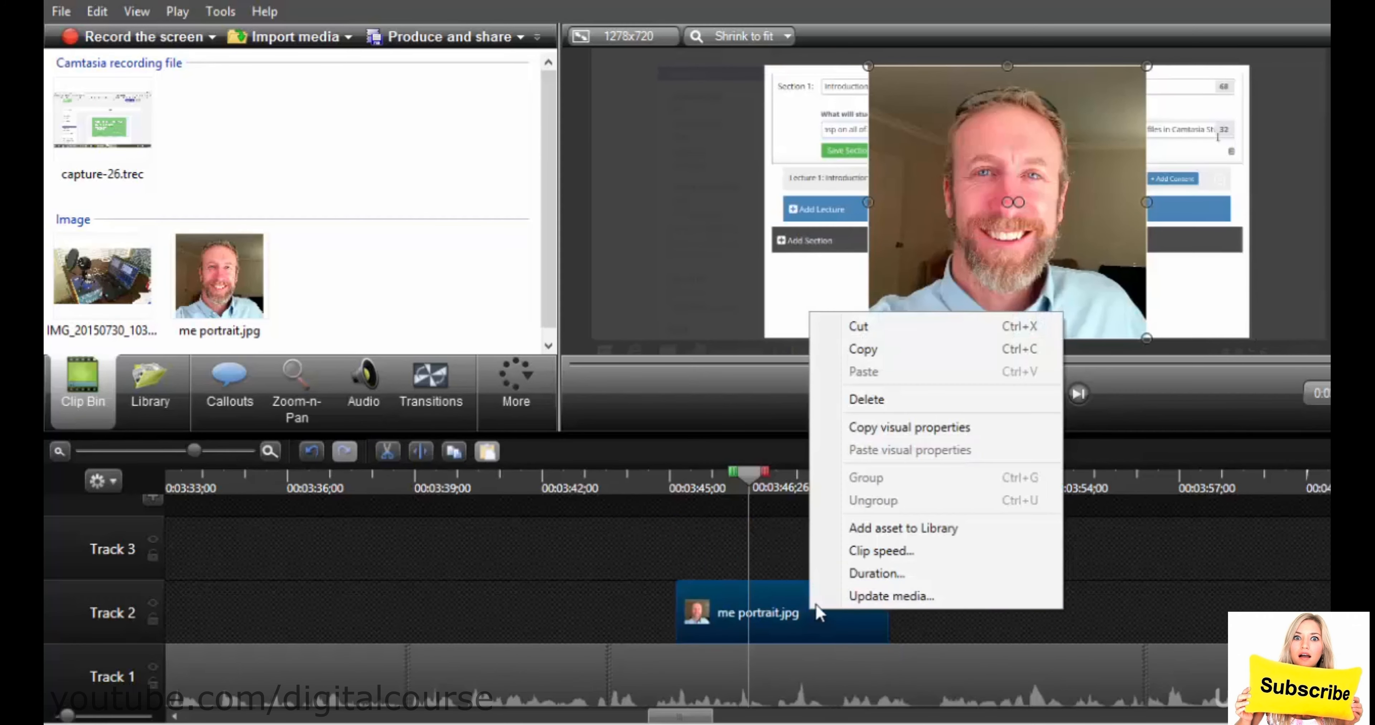
left_click(873, 404)
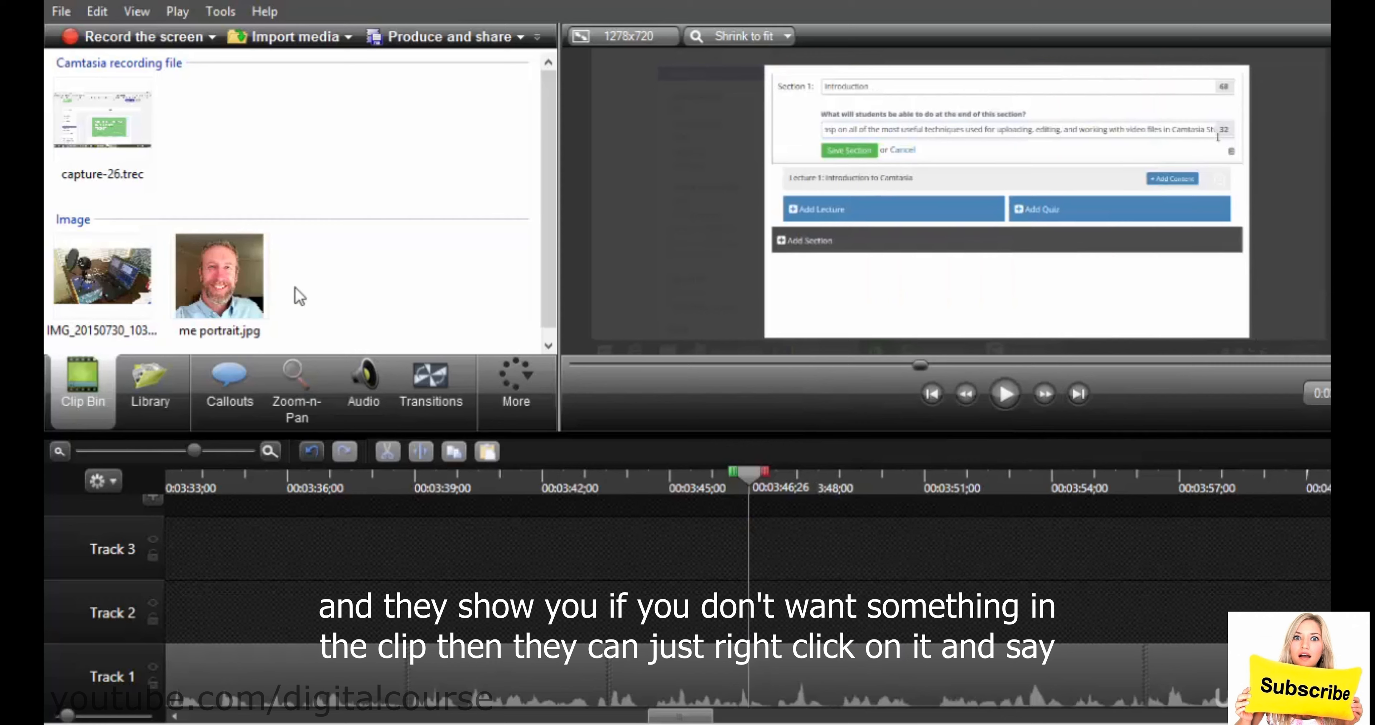
right_click(216, 292)
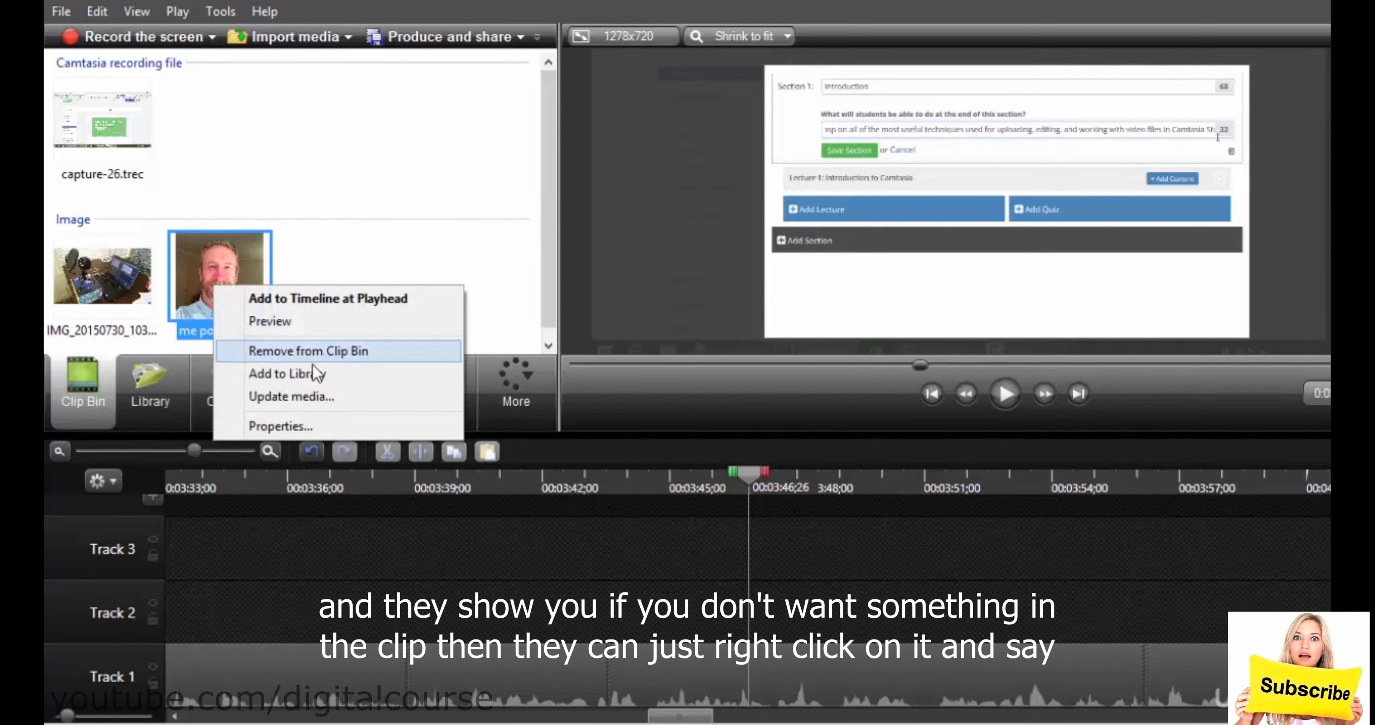
left_click(309, 351)
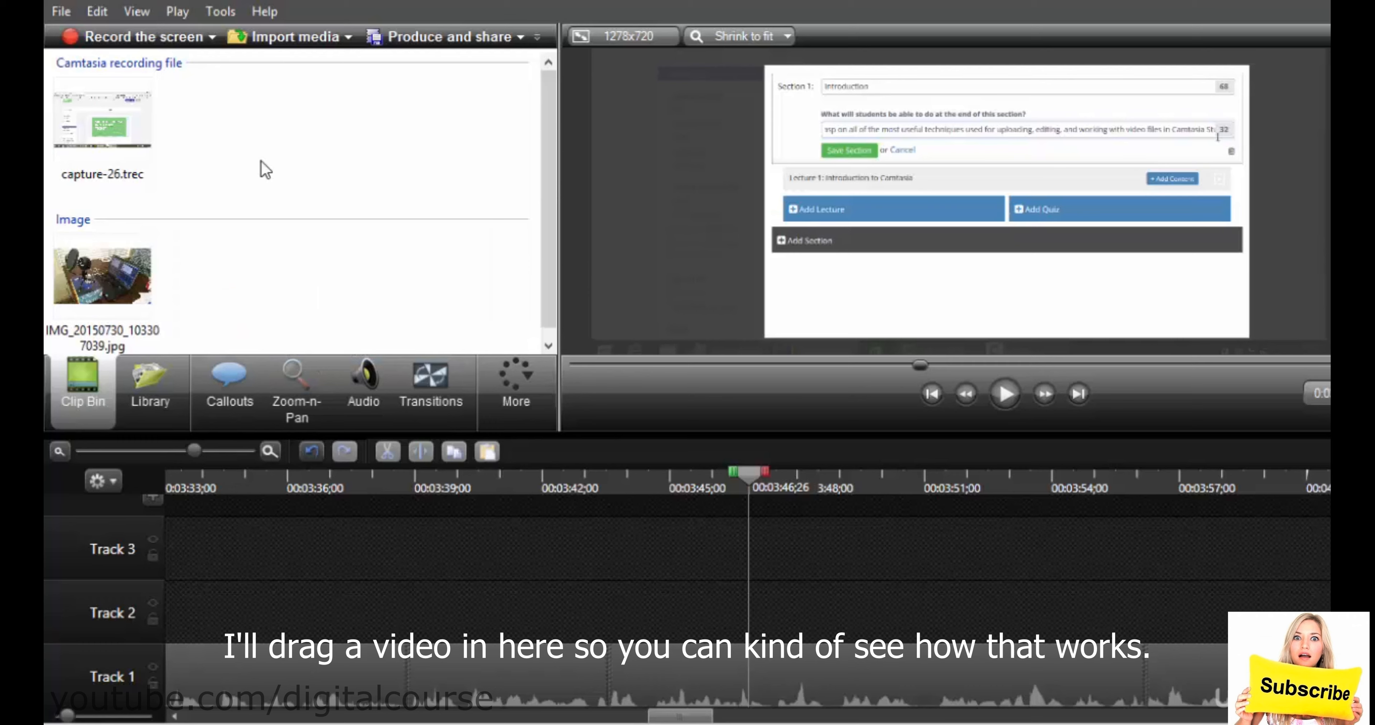
- Import the video Action Steps Conclusion and bring it into view in the Clip Bin
left_click(288, 36)
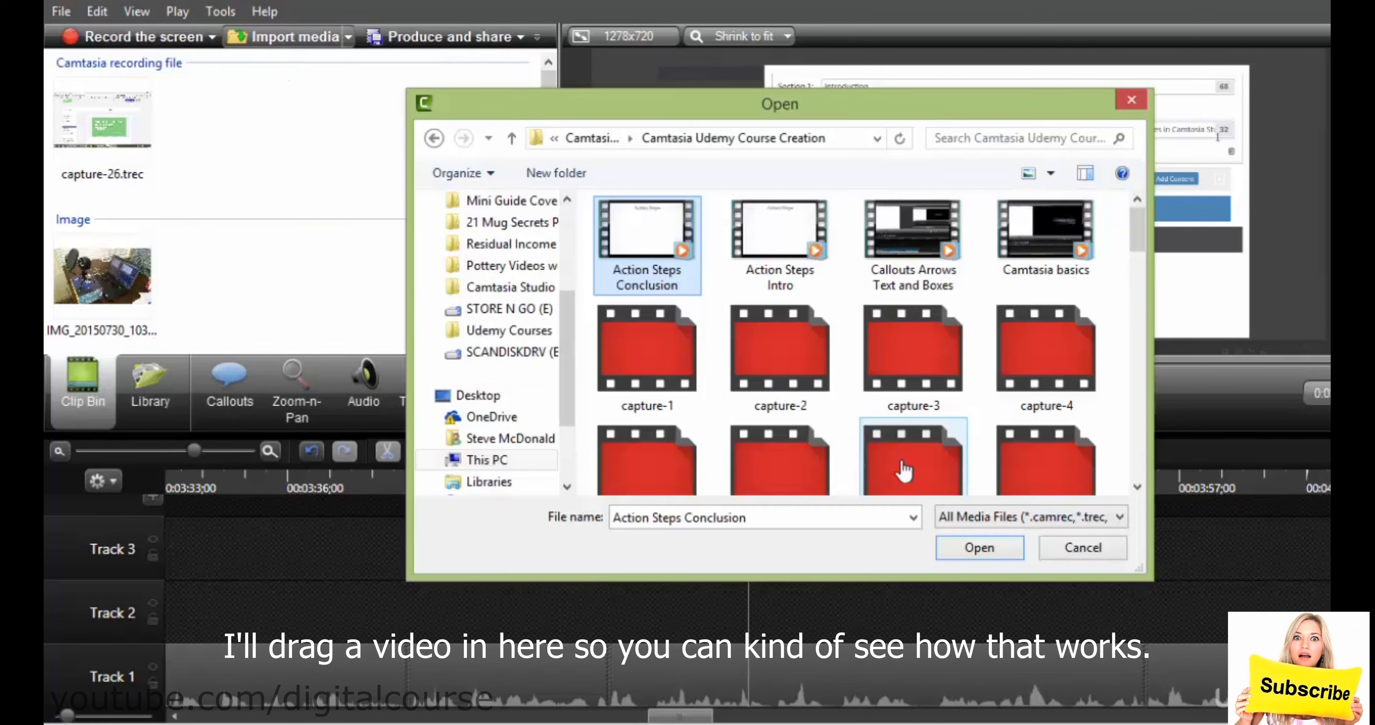
left_click(992, 549)
left_click_drag(550, 173, 552, 263)
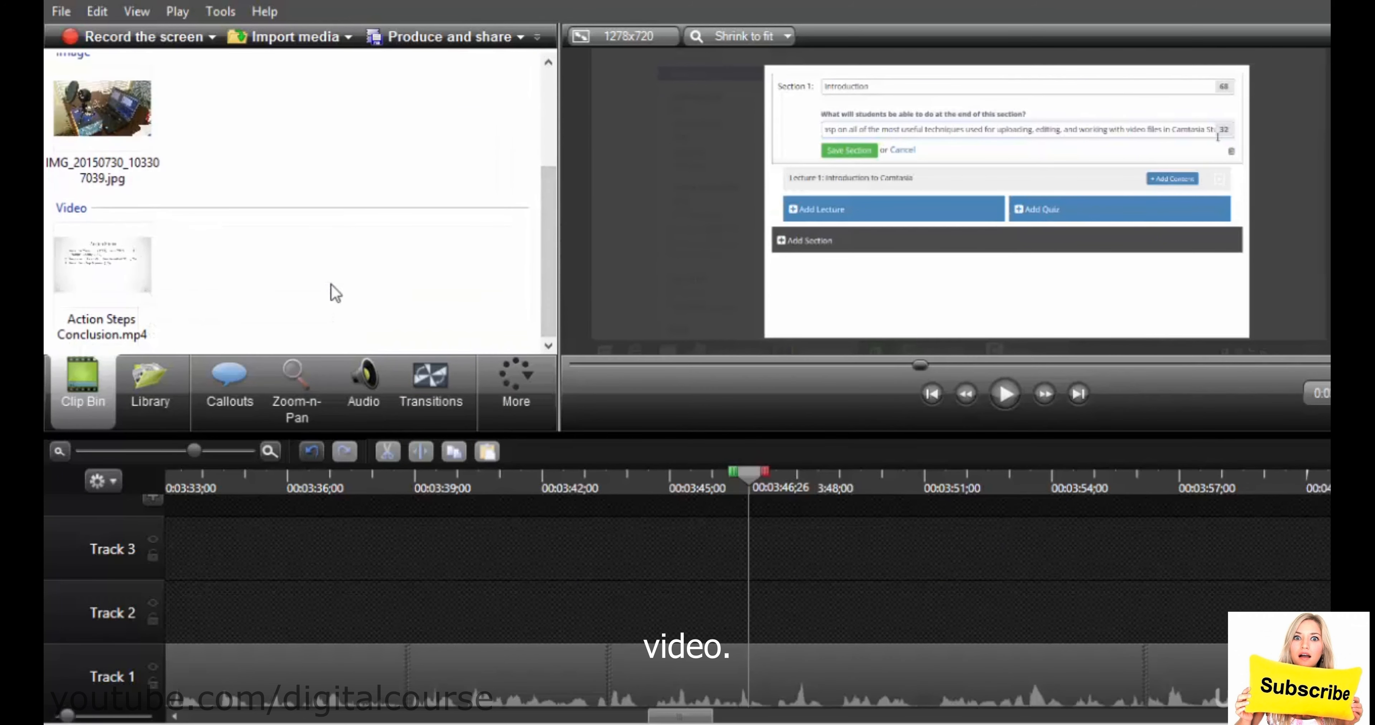
- Add Action Steps Conclusion.mp4 to Track 2 and move the clip to the very start of the timeline
left_click_drag(107, 259, 567, 619)
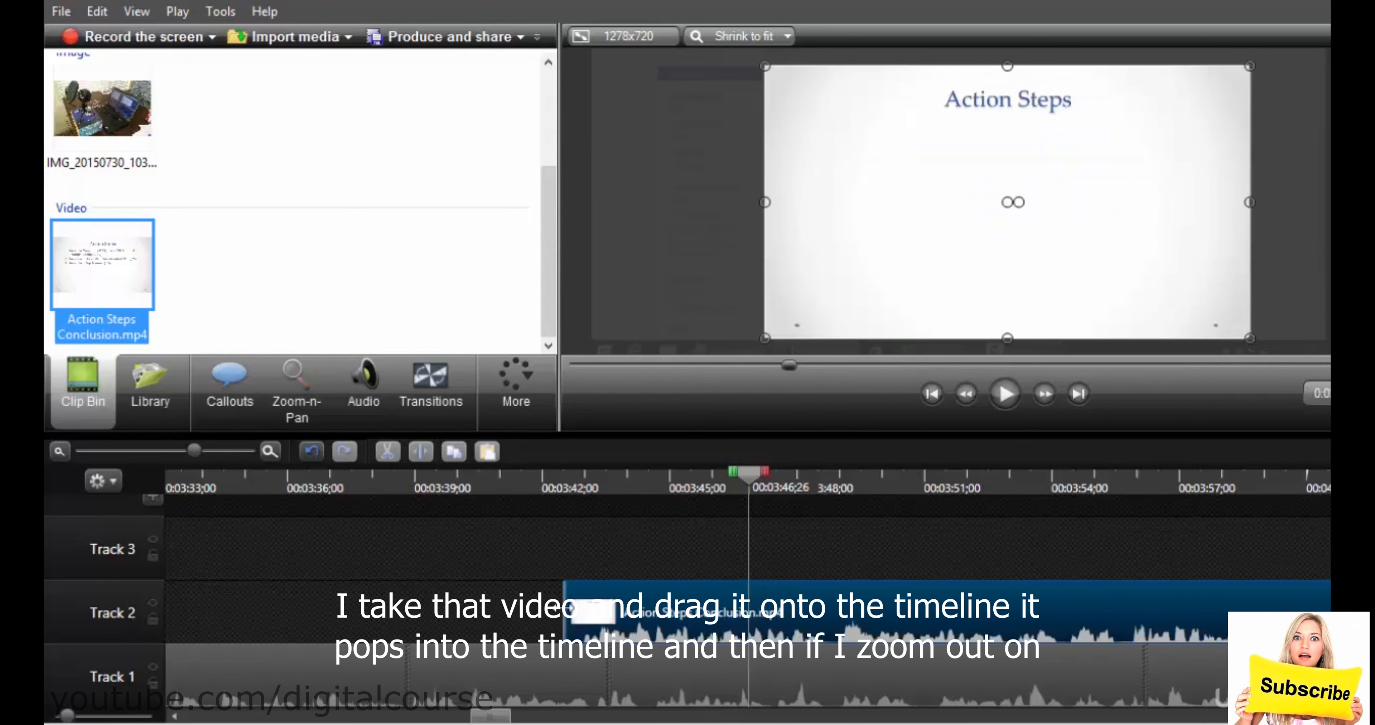
left_click(60, 453)
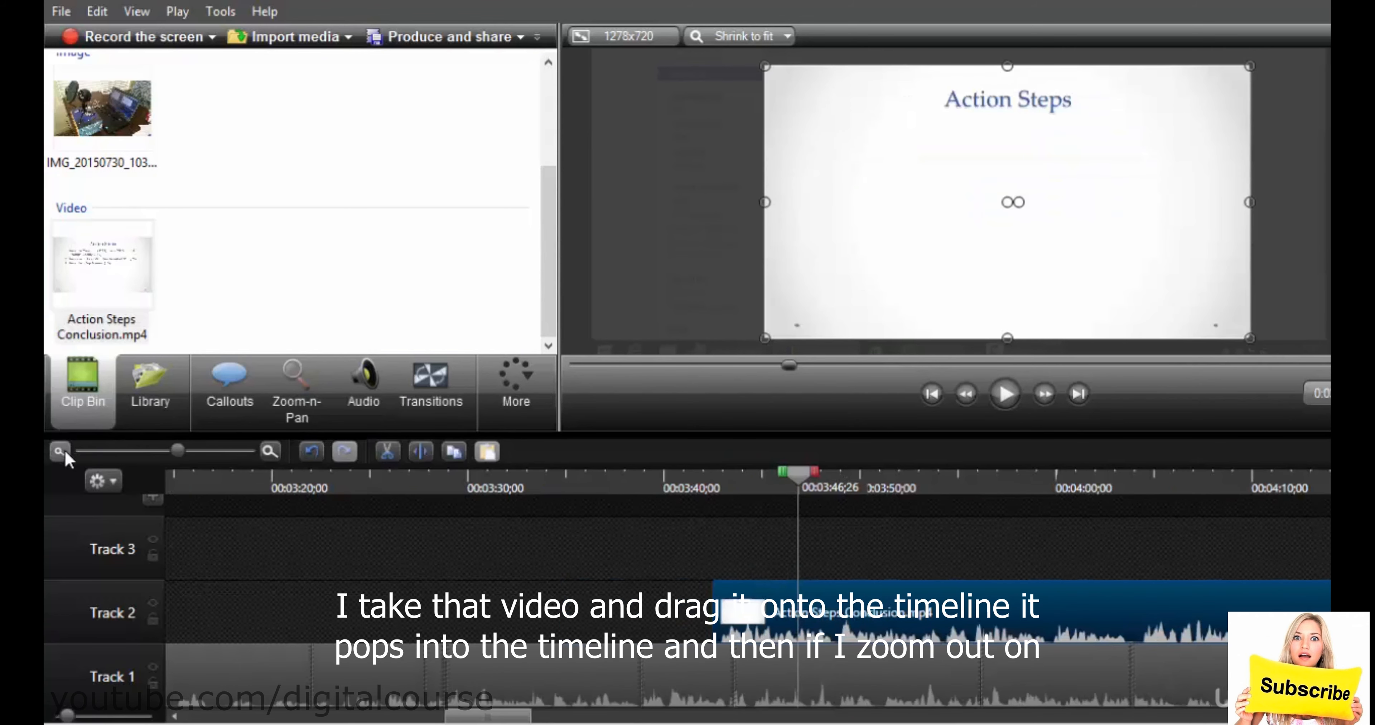
left_click(61, 453)
left_click(60, 453)
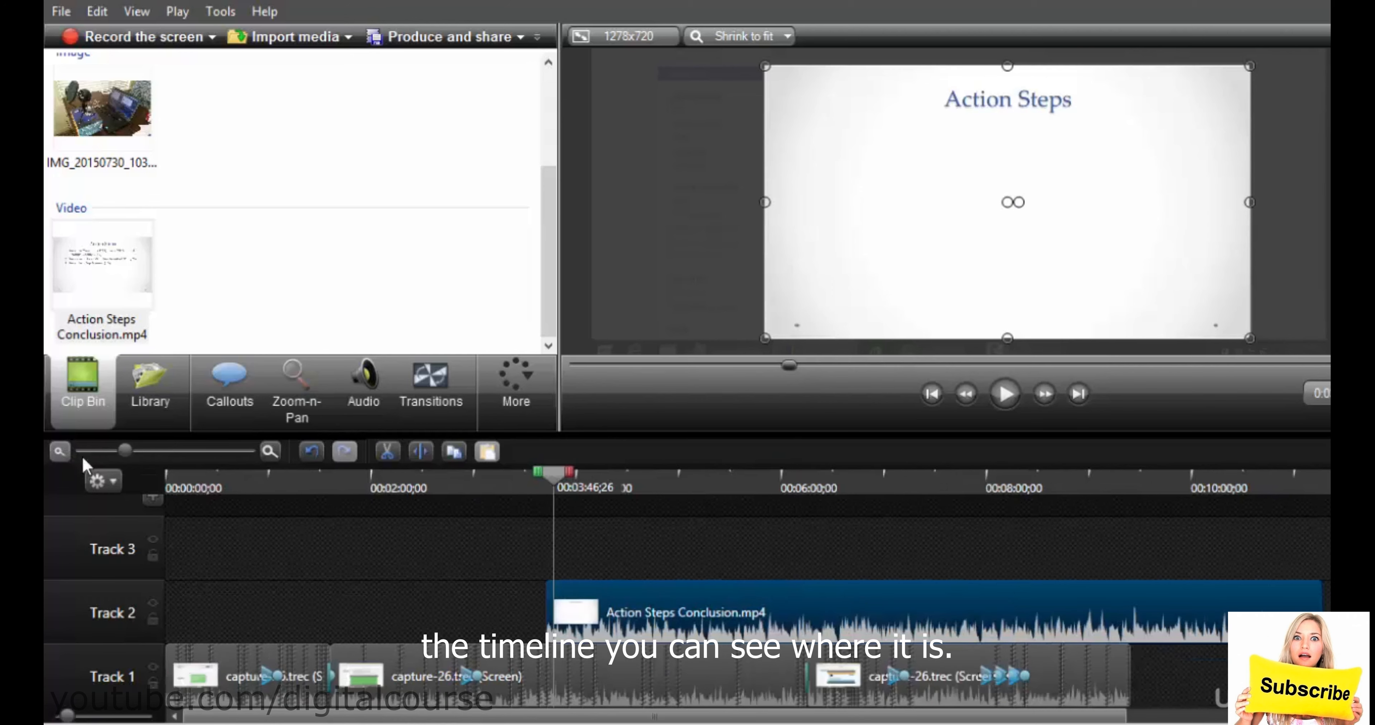
left_click_drag(777, 601, 328, 605)
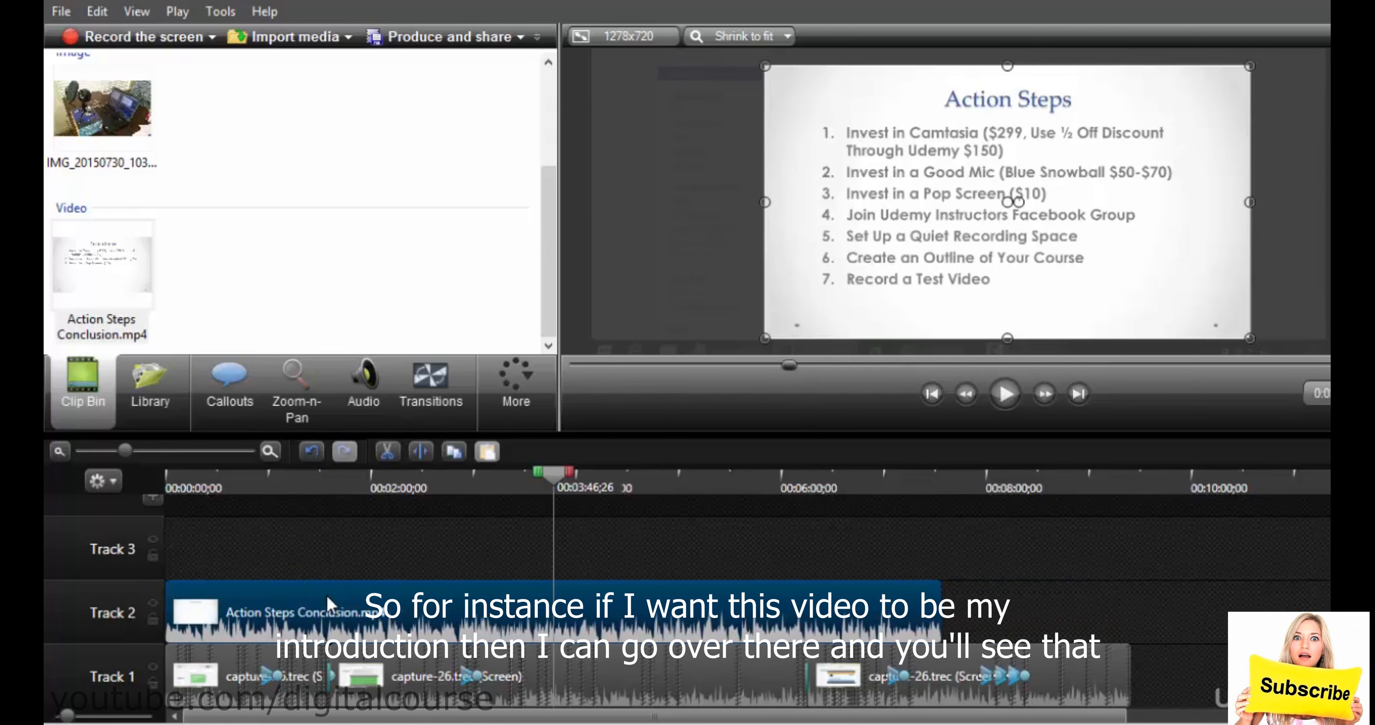
- Lock Track 2 and cut the range from 00:00:00;00 to 00:07:34;00, the length of the Action Steps clip, out of Track 1
left_click_drag(542, 482, 940, 549)
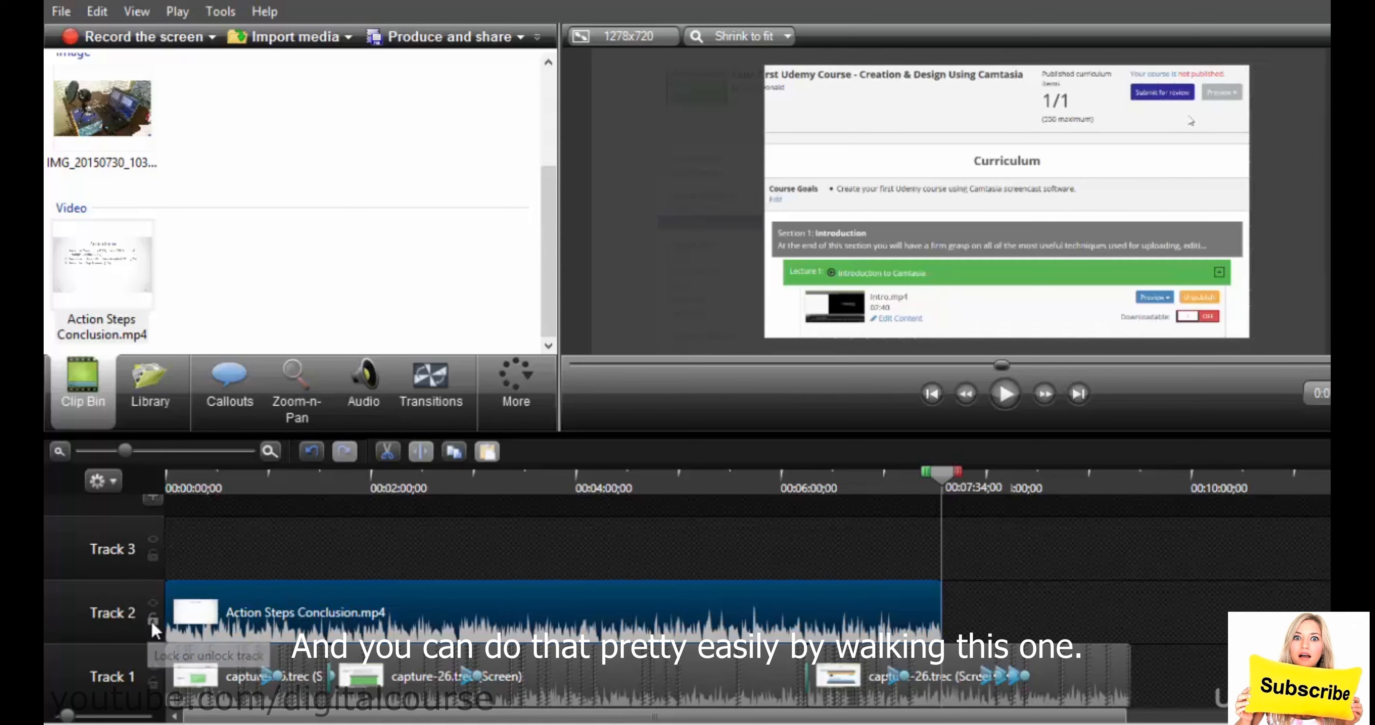
left_click(153, 621)
left_click_drag(926, 476, 170, 476)
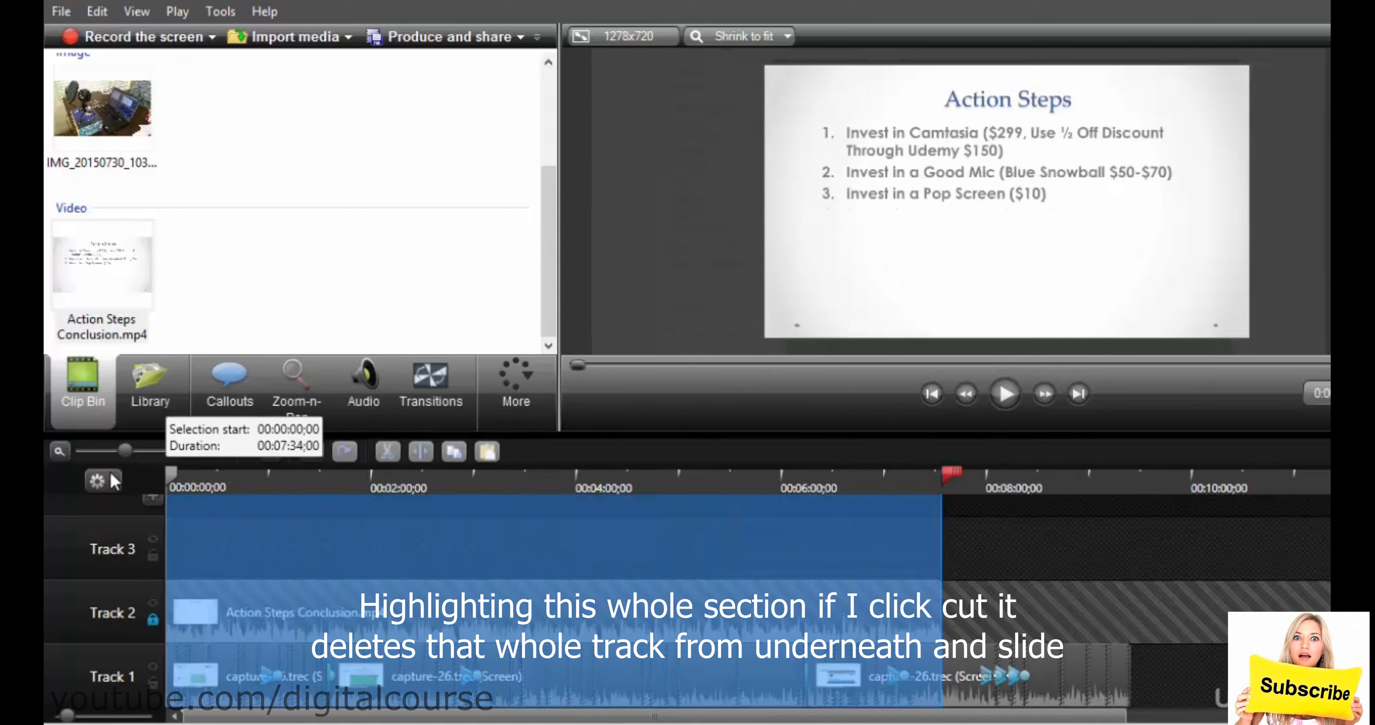
left_click(387, 453)
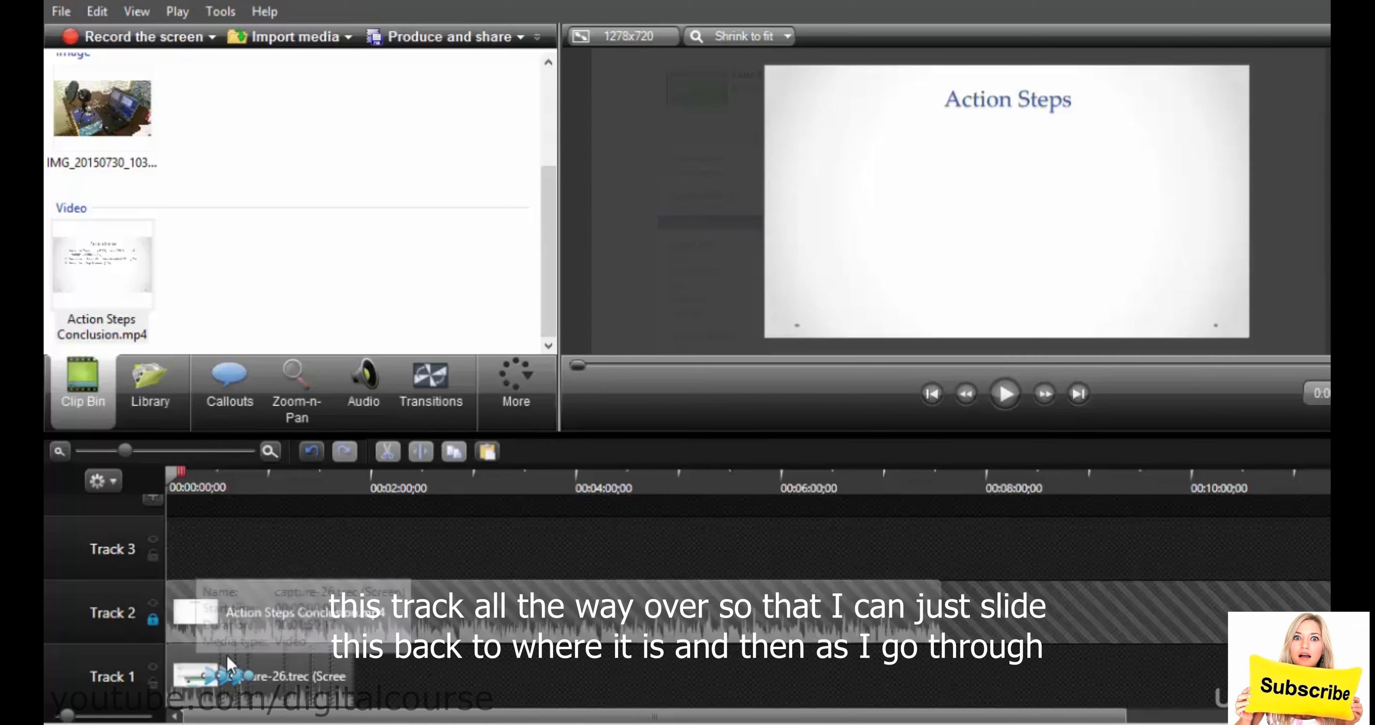
- Move the remaining capture-26.trec footage on Track 1 to start where the Action Steps clip ends, unlock Track 2, and scrub through the result
left_click_drag(262, 664, 935, 660)
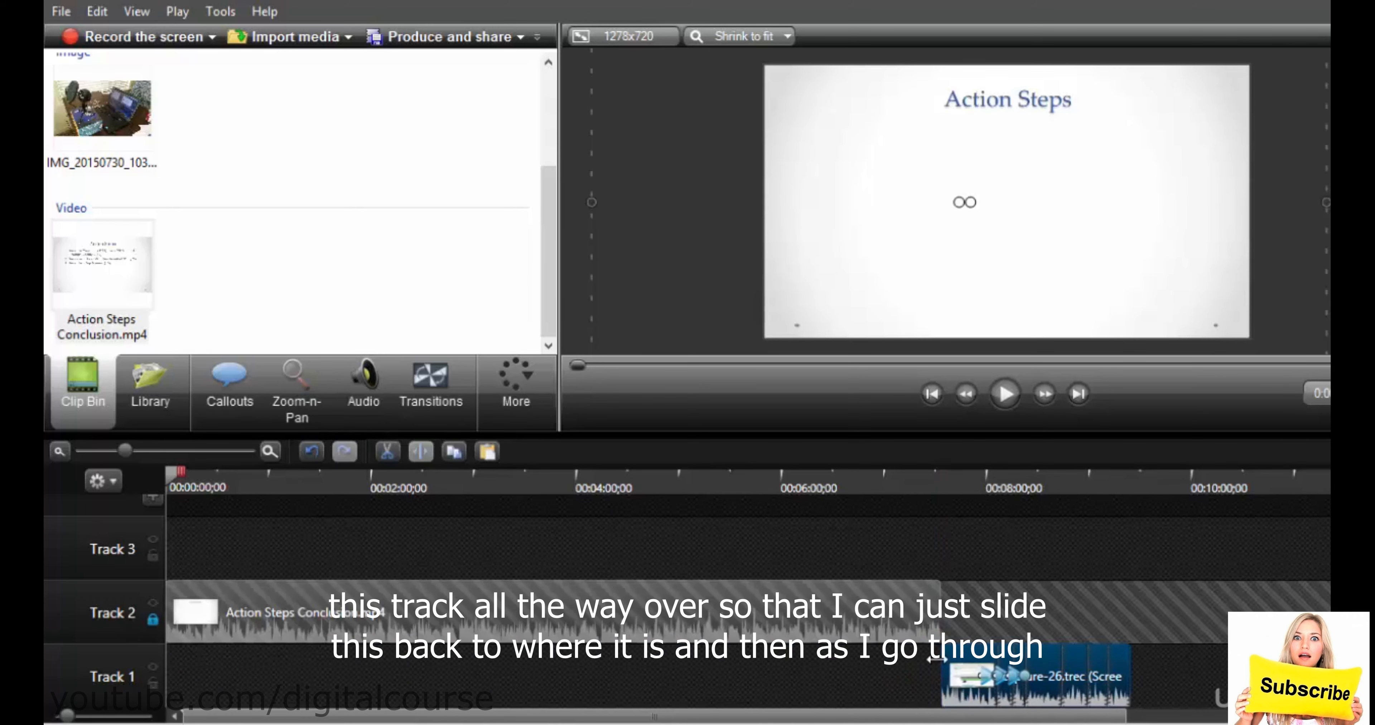
left_click(153, 619)
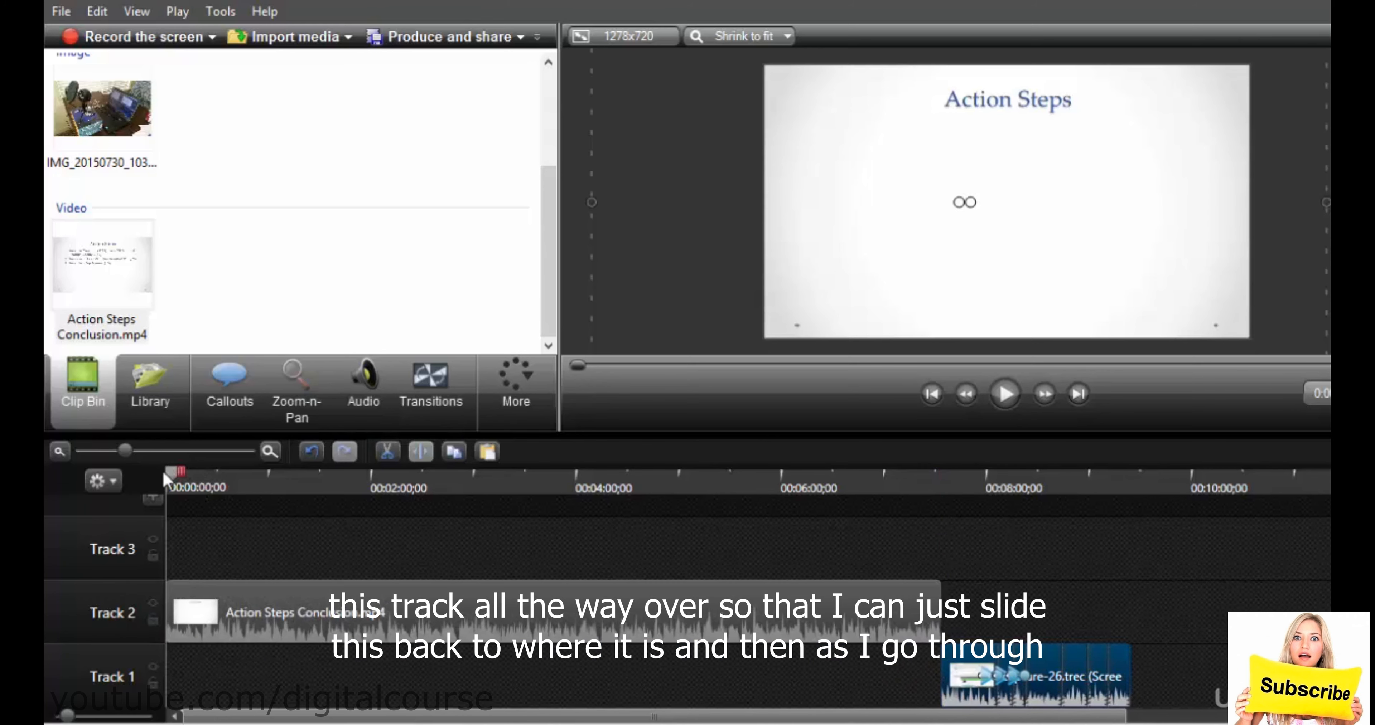
left_click_drag(173, 476, 801, 524)
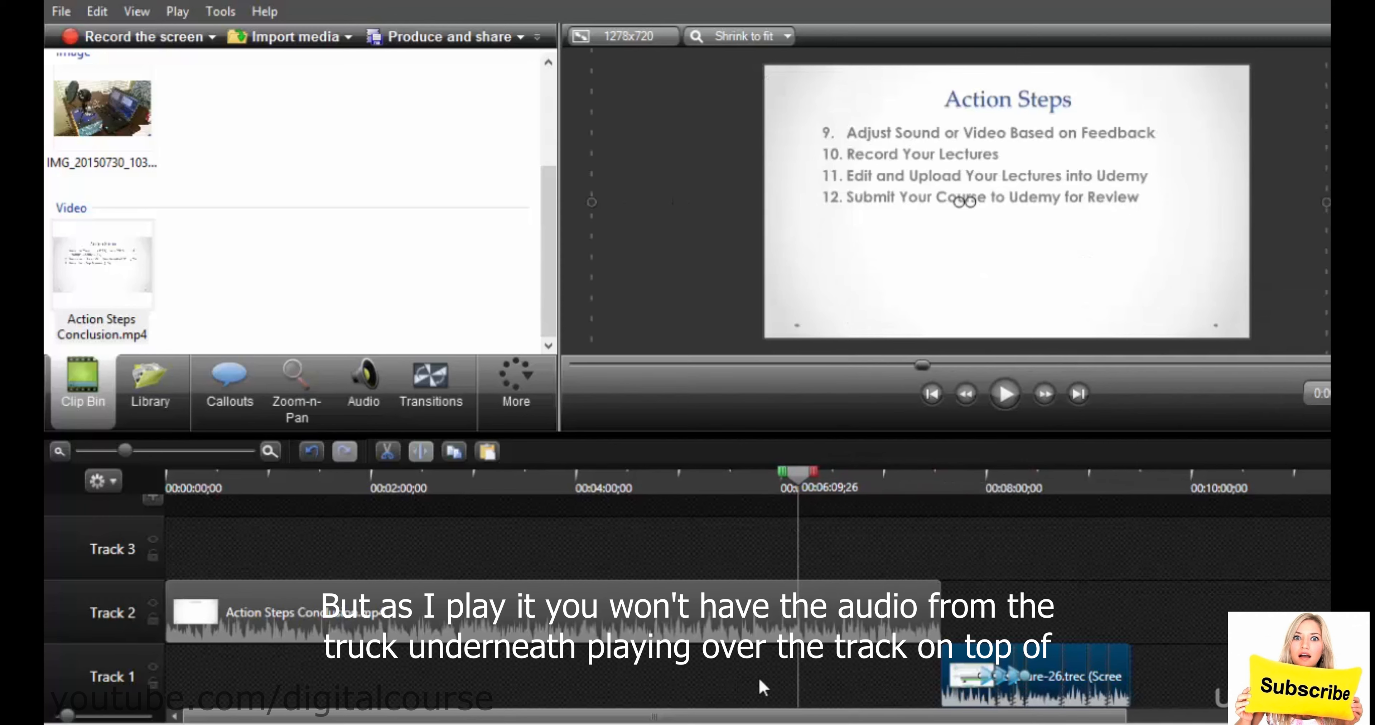